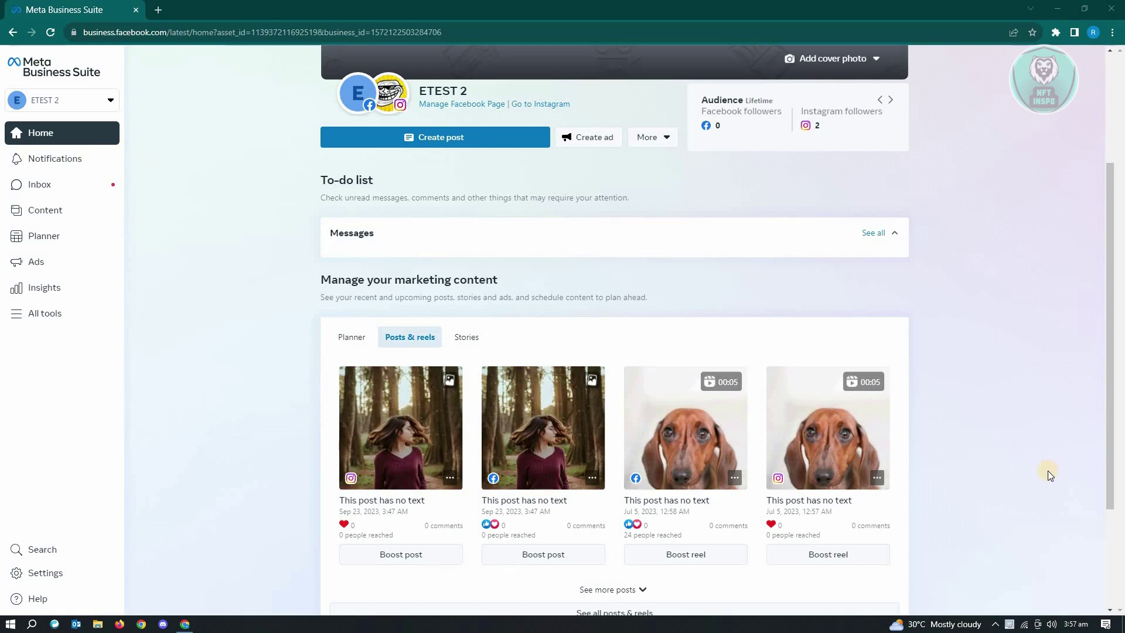
From All tools, go to Content and start a new post with photo options showing
{"action": "left_click", "coordinate": [75, 314]}
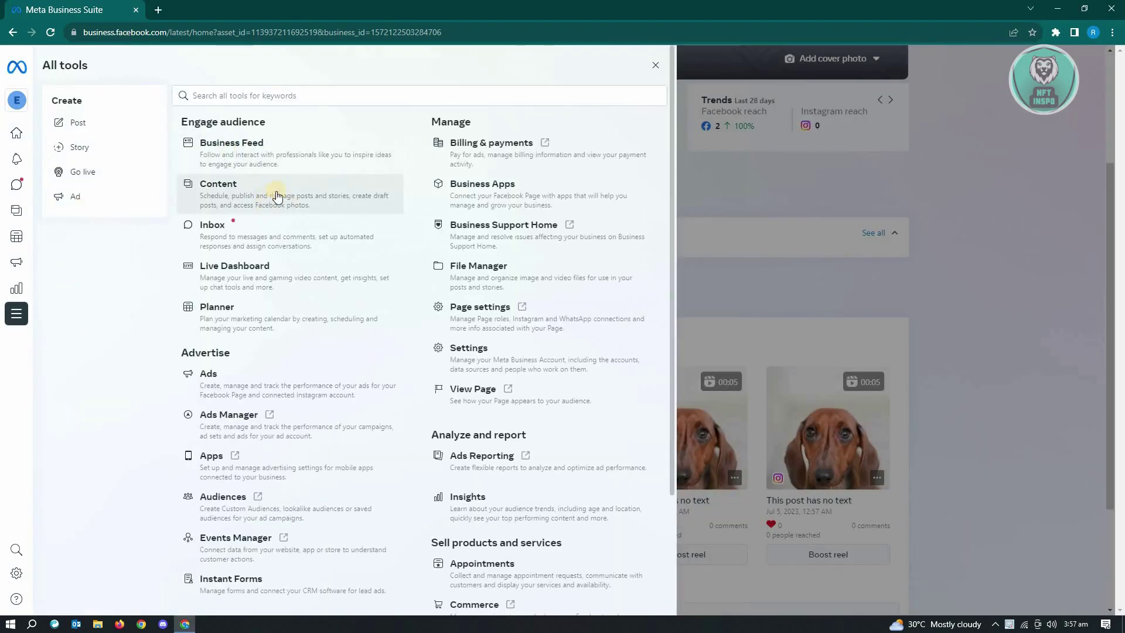
{"action": "left_click", "coordinate": [256, 209]}
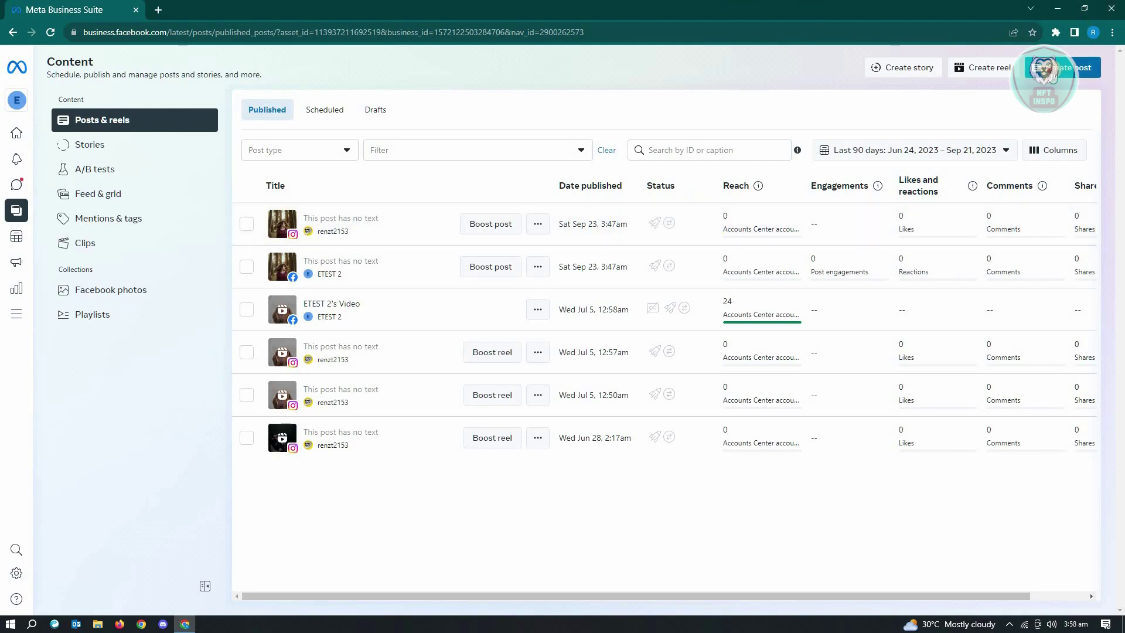
{"action": "left_click", "coordinate": [1055, 72]}
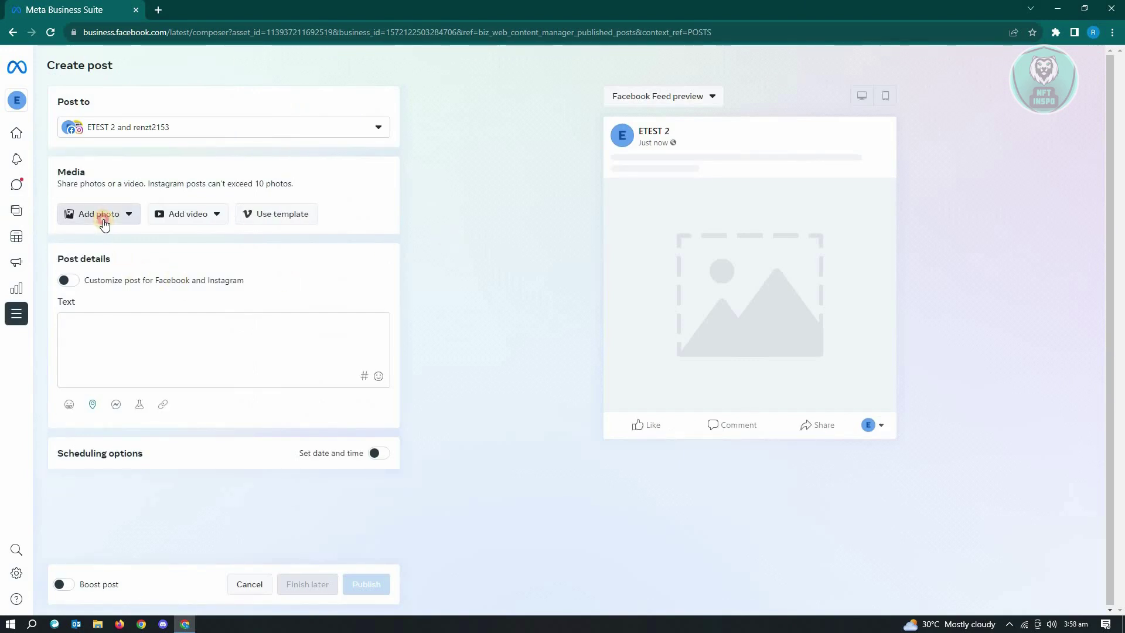
{"action": "left_click", "coordinate": [103, 219]}
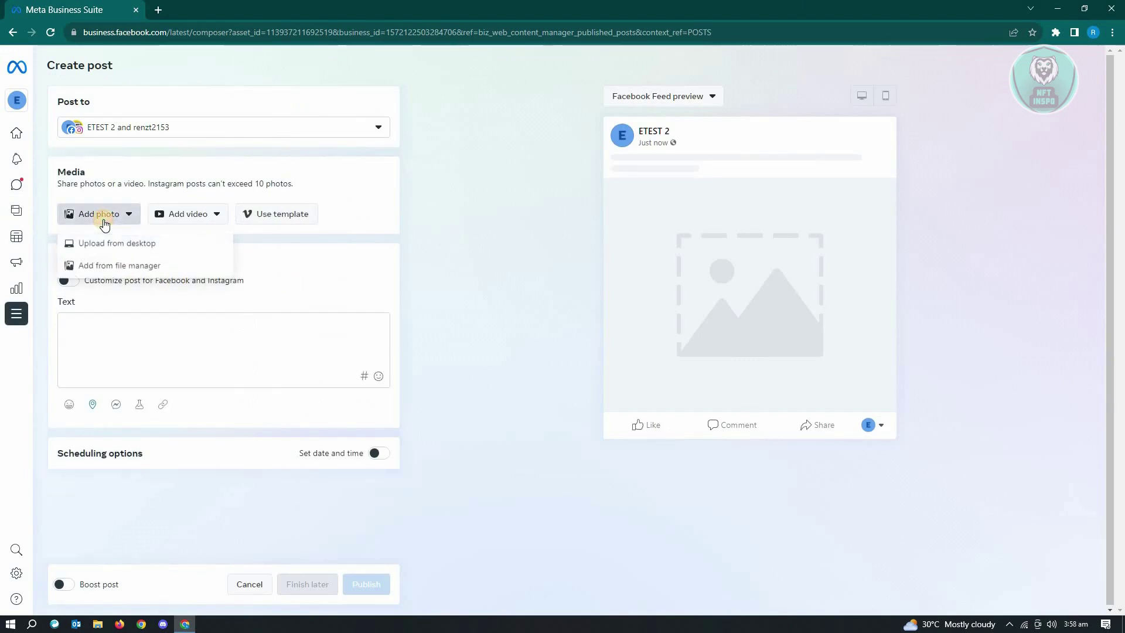
Upload the 37f94a40 astronaut-monkey image from Downloads to the post
{"action": "left_click", "coordinate": [563, 295]}
{"action": "scroll", "coordinate": [466, 281], "scroll_direction": "down", "scroll_amount": 3}
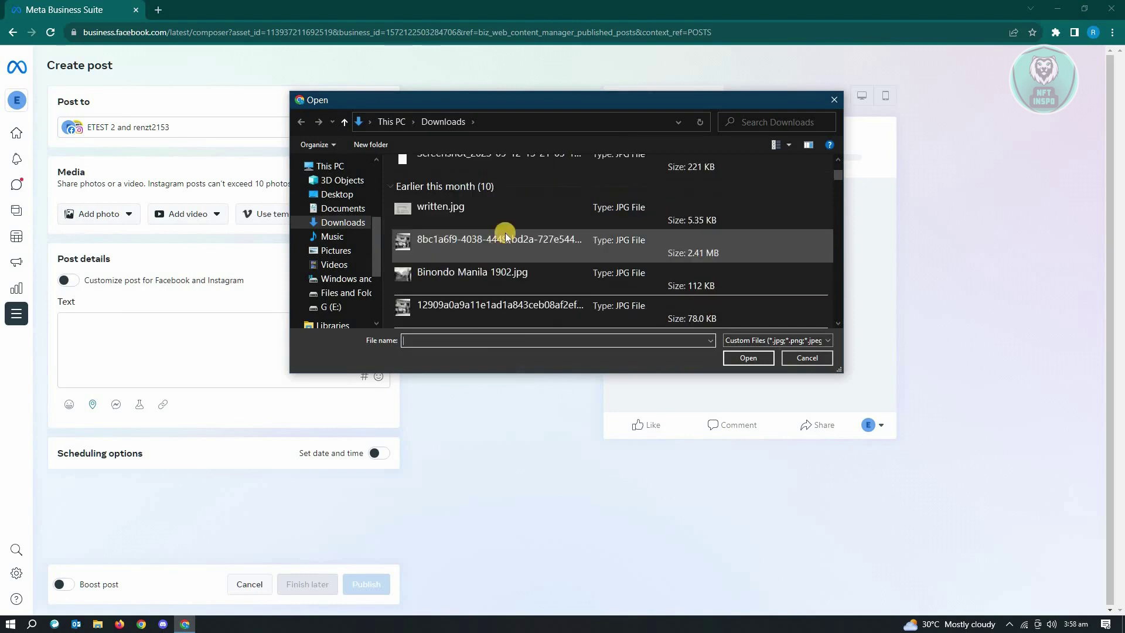
{"action": "scroll", "coordinate": [515, 250], "scroll_direction": "down", "scroll_amount": 2}
{"action": "left_click", "coordinate": [500, 212]}
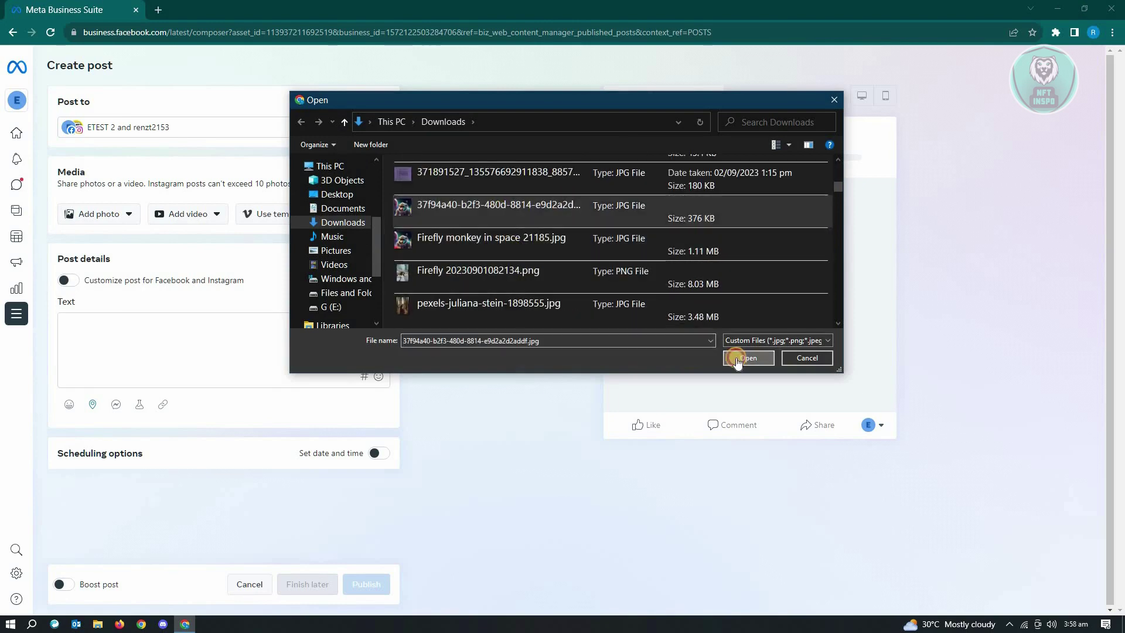
{"action": "left_click", "coordinate": [737, 358]}
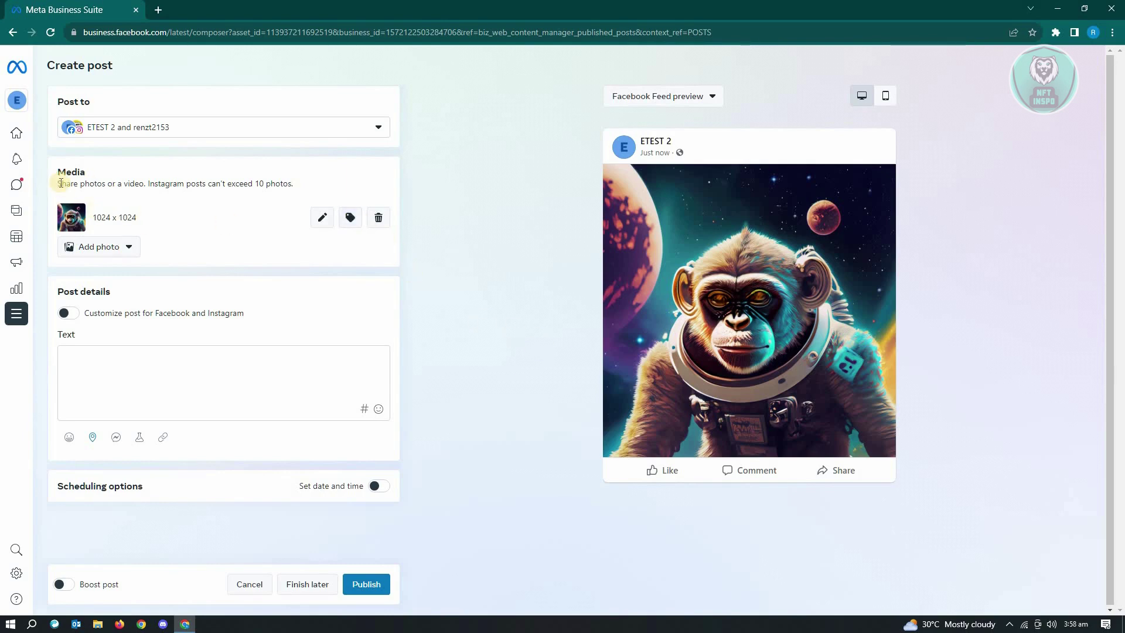
Open the photo's tag-people editor, mark a spot, then cancel the unfinished tag
{"action": "left_click", "coordinate": [350, 217]}
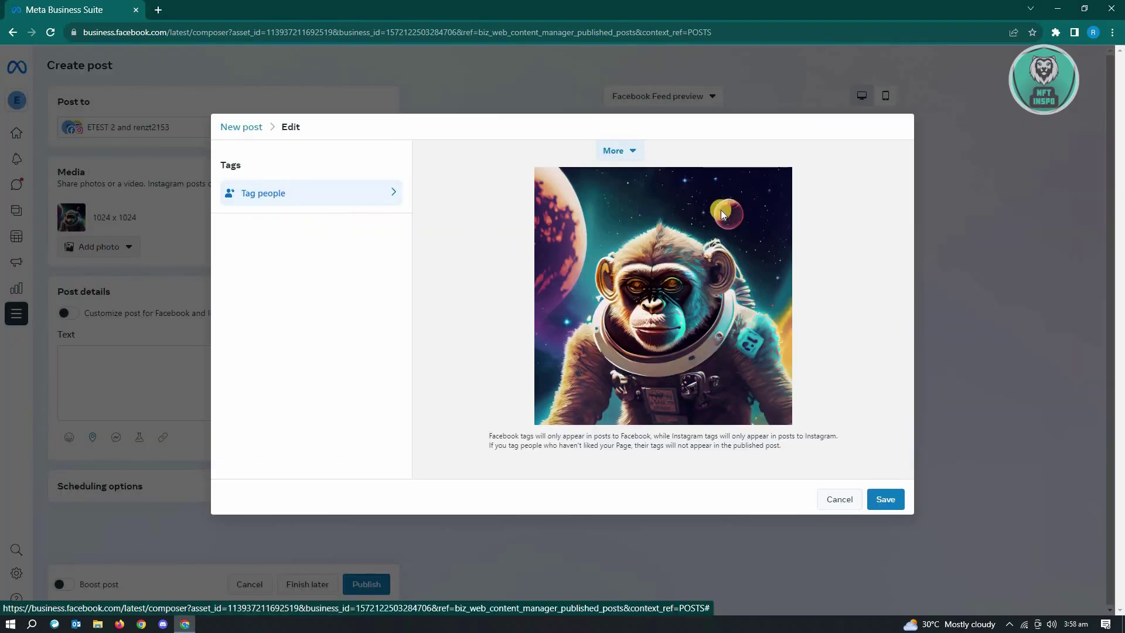
{"action": "left_click", "coordinate": [712, 224]}
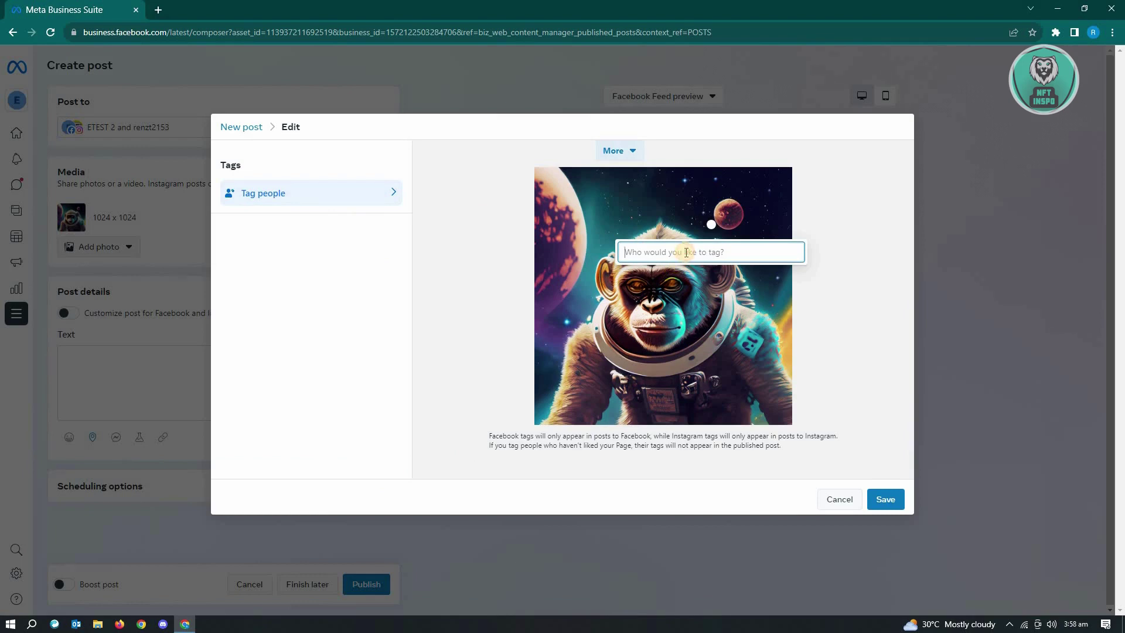
{"action": "type", "text": "renzt"}
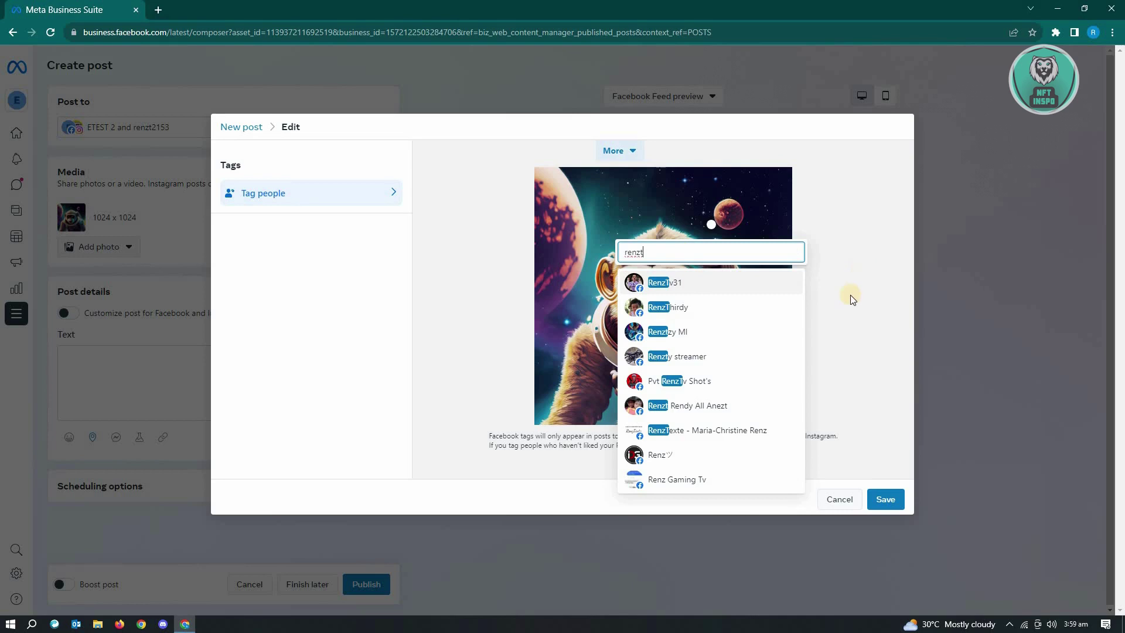
{"action": "left_click", "coordinate": [878, 358]}
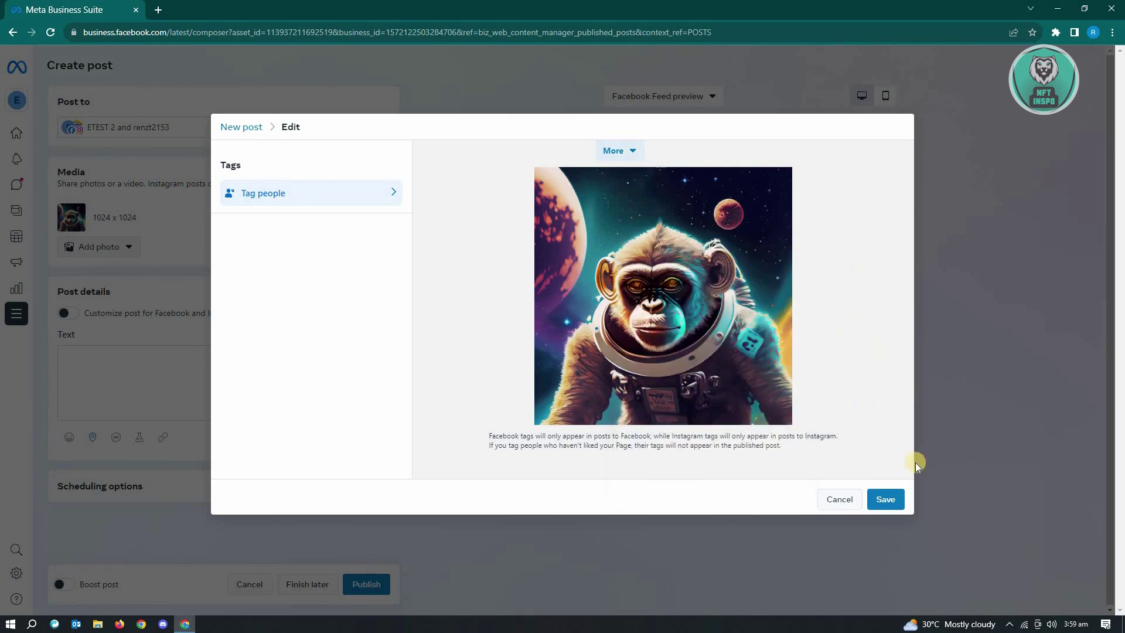